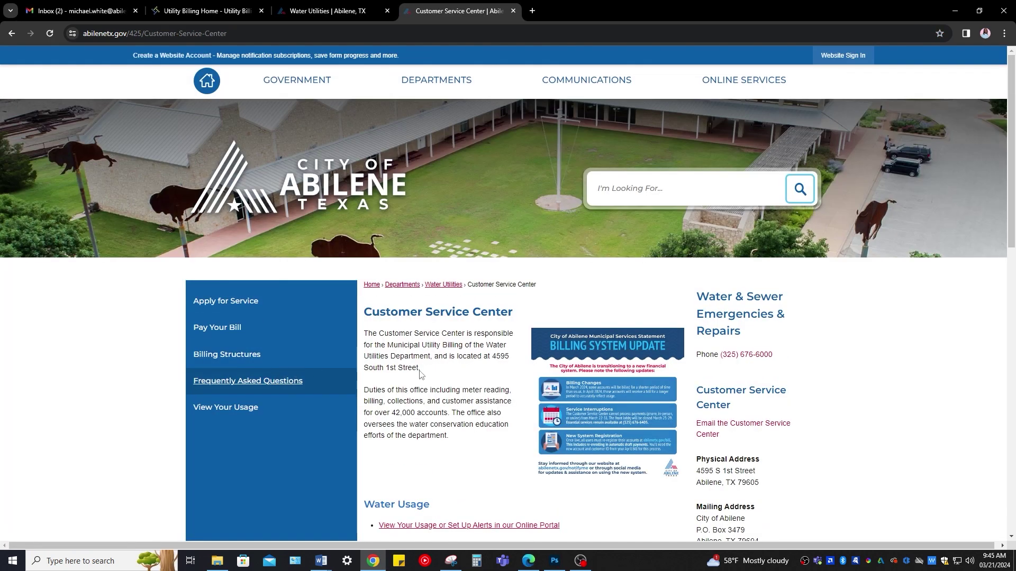
{"action": "scroll", "coordinate": [465, 366], "scroll_direction": "down", "scroll_amount": 2}
{"action": "scroll", "coordinate": [466, 364], "scroll_direction": "down", "scroll_amount": 2}
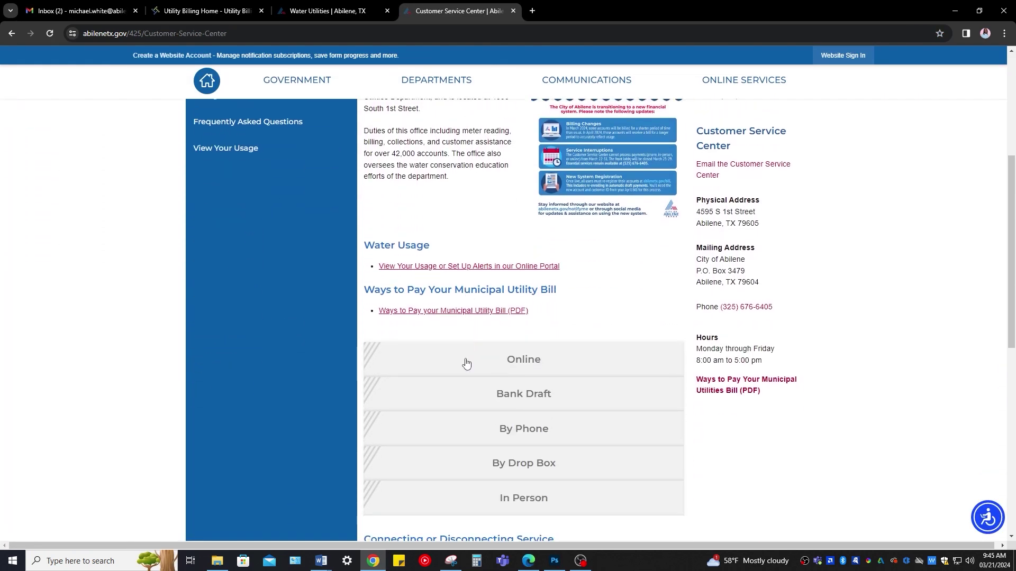
{"action": "scroll", "coordinate": [516, 334], "scroll_direction": "down", "scroll_amount": 1}
Show the online payment details in the Customer Service Center
{"action": "left_click", "coordinate": [552, 308]}
{"action": "scroll", "coordinate": [545, 373], "scroll_direction": "down", "scroll_amount": 1}
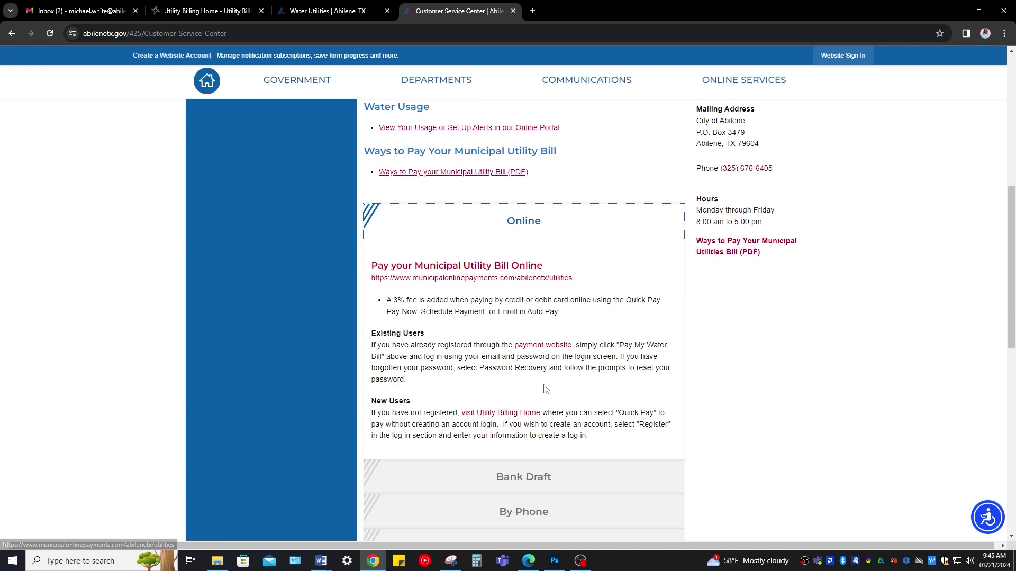
{"action": "scroll", "coordinate": [545, 389], "scroll_direction": "down", "scroll_amount": 1}
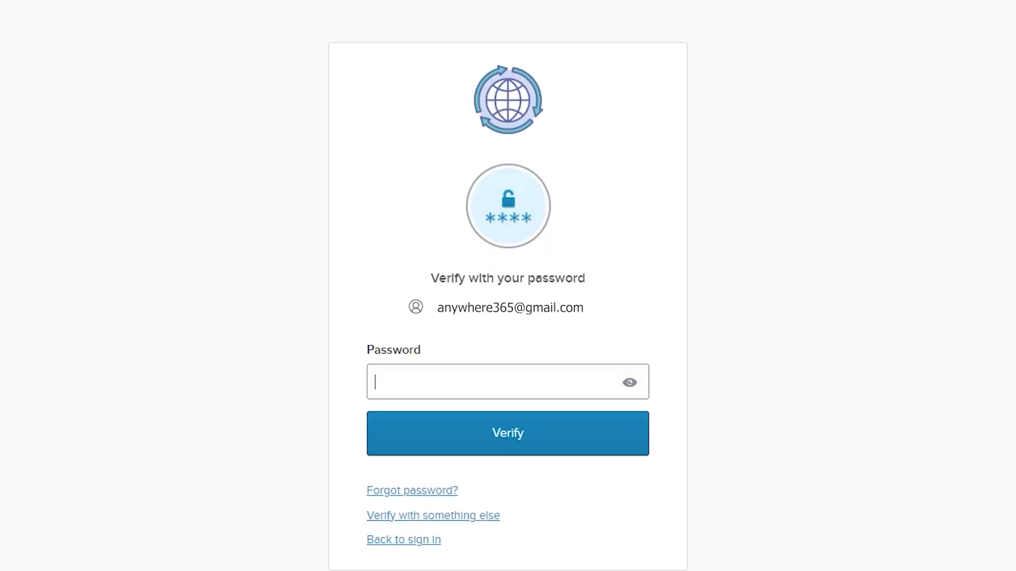
{"action": "type", "text": "••••••"}
Submit the account password to sign into the Utility Billing portal
{"action": "key", "text": "Return"}
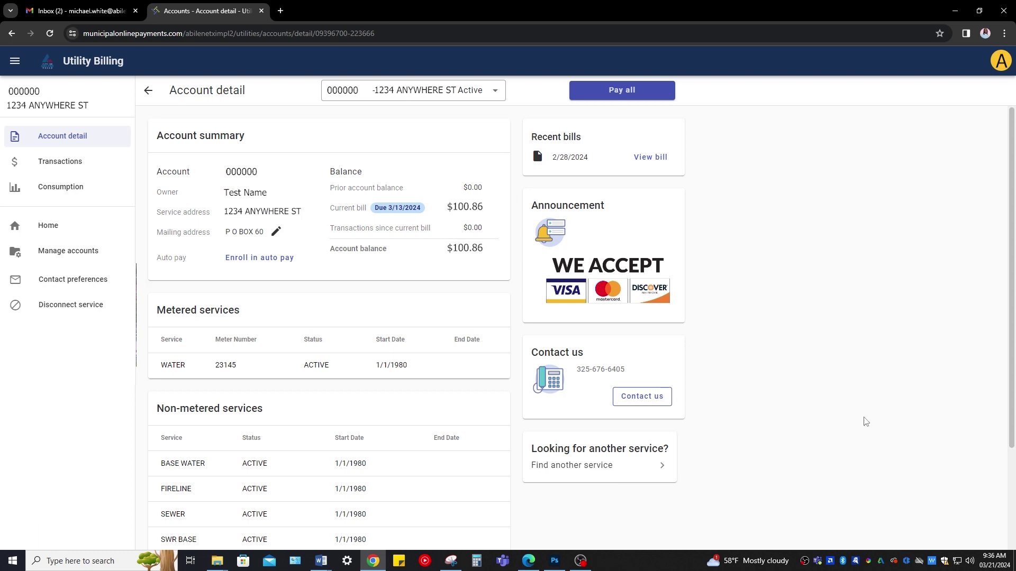
{"action": "scroll", "coordinate": [864, 421], "scroll_direction": "down", "scroll_amount": 2}
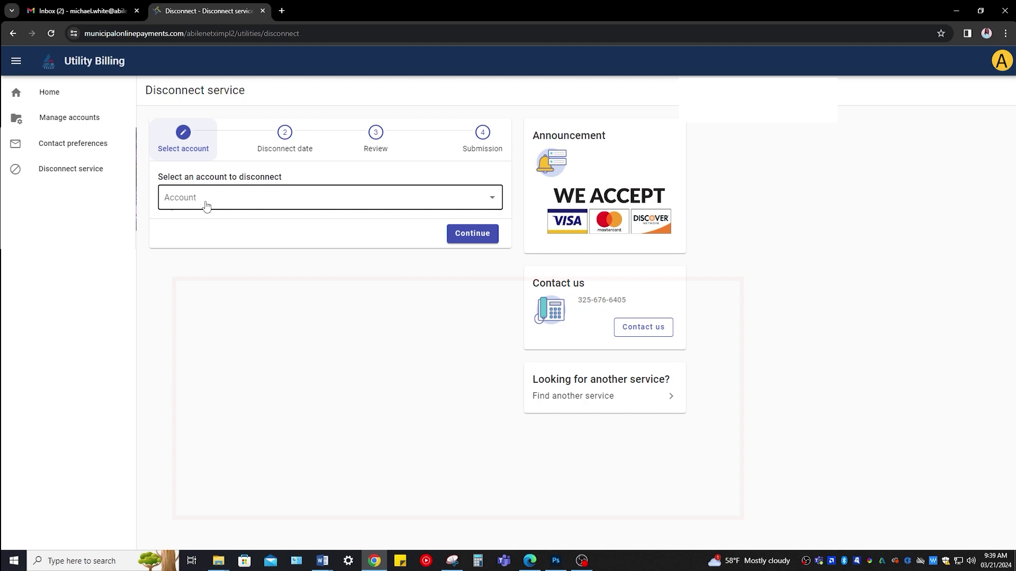
Choose the 1234 ANYWHERE ST account in the disconnect service form
{"action": "left_click", "coordinate": [262, 251]}
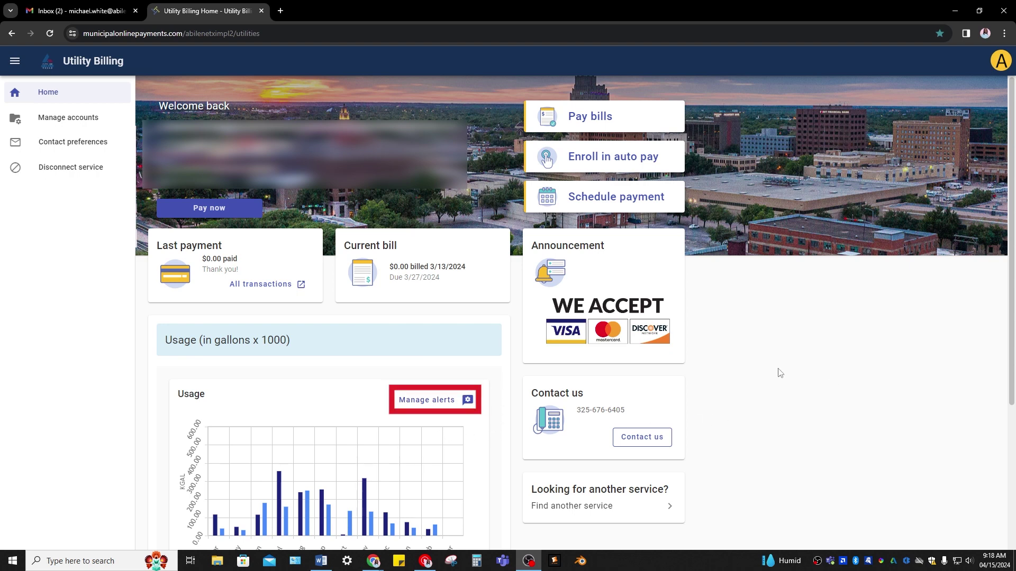
{"action": "scroll", "coordinate": [624, 310], "scroll_direction": "down", "scroll_amount": 2}
In Manage alerts, try the Email, Voice and Text notification toggles
{"action": "left_click", "coordinate": [468, 242]}
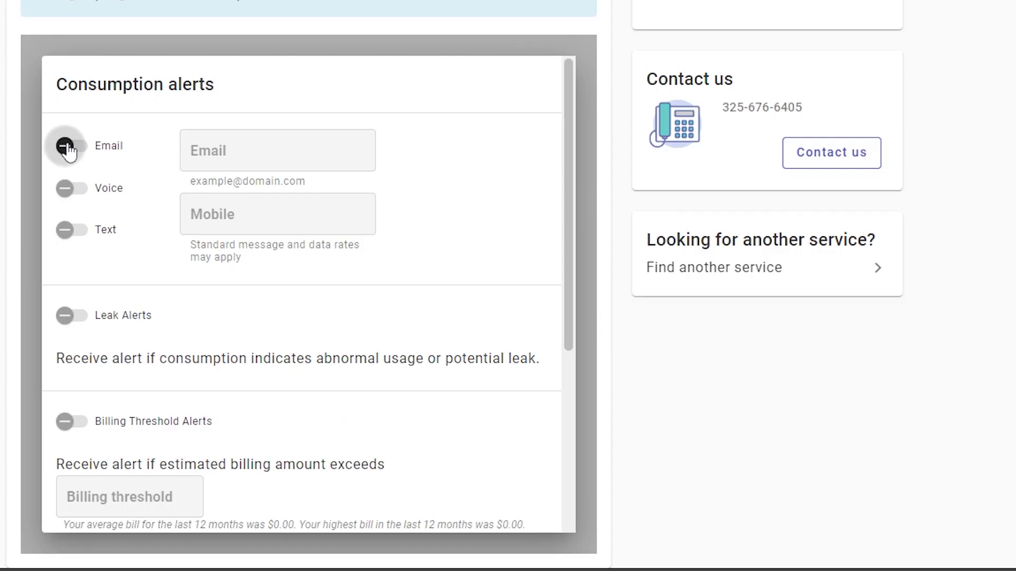
{"action": "left_click", "coordinate": [186, 275]}
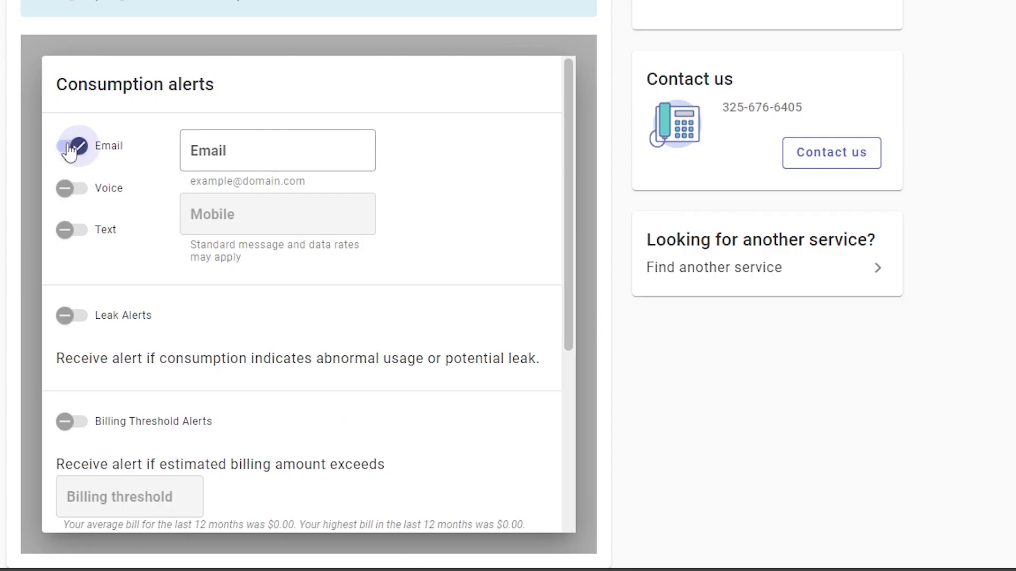
{"action": "left_click", "coordinate": [69, 149]}
{"action": "left_click", "coordinate": [62, 196]}
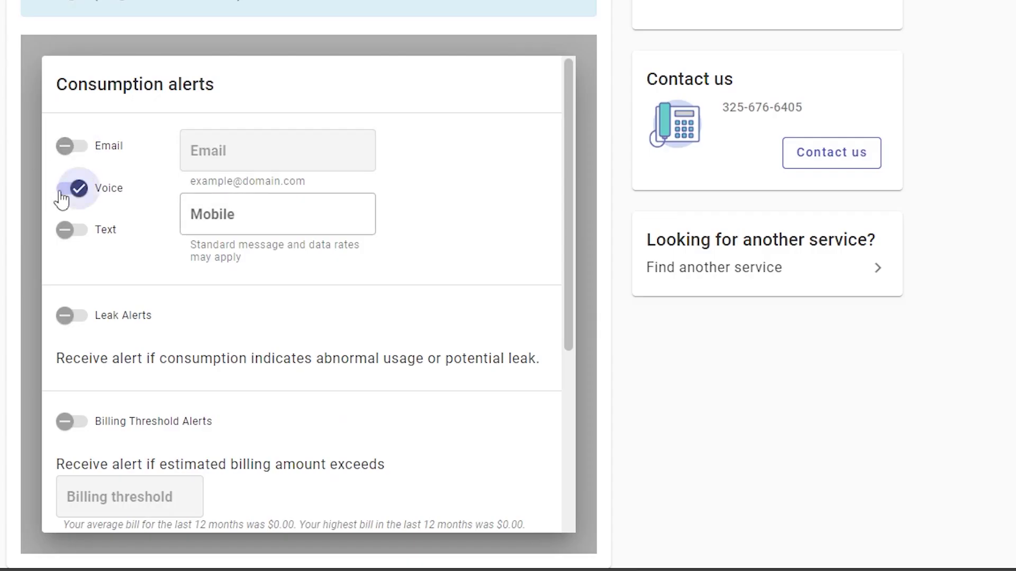
{"action": "left_click", "coordinate": [64, 231]}
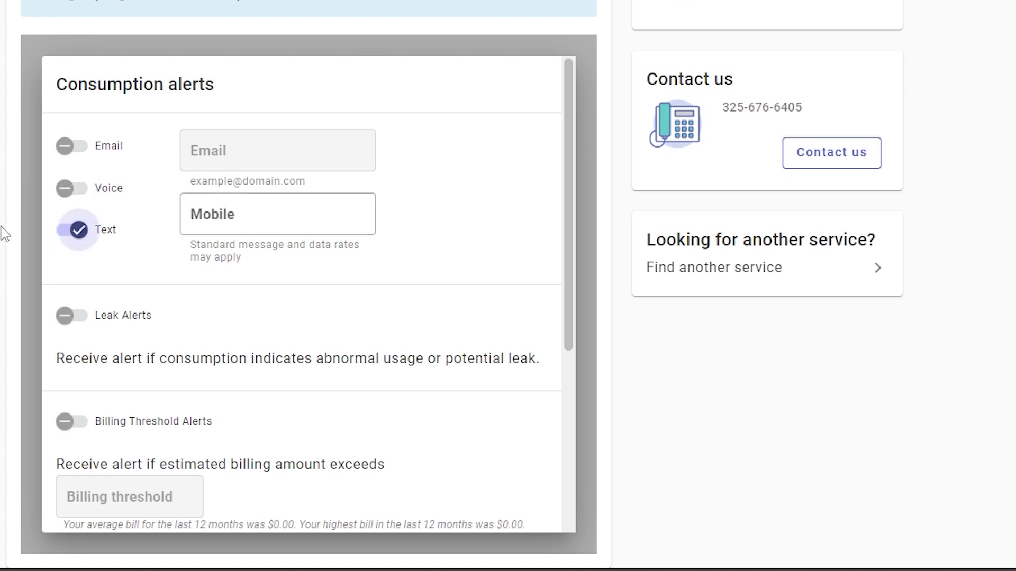
{"action": "left_click", "coordinate": [67, 231]}
Toggle Email and Leak Alerts on and off, leaving no contact method enabled
{"action": "left_click", "coordinate": [70, 147]}
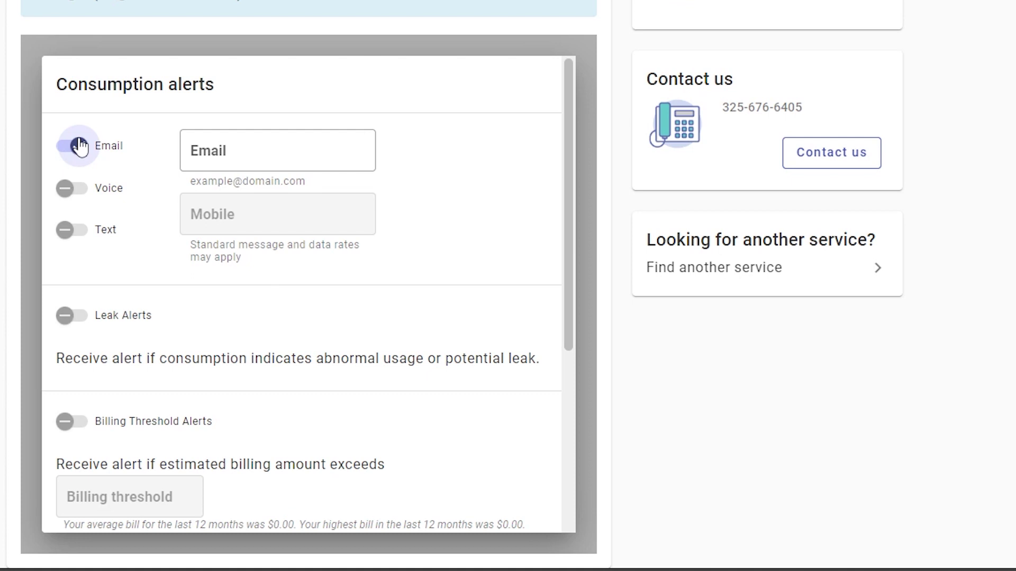
{"action": "left_click", "coordinate": [76, 149]}
{"action": "scroll", "coordinate": [131, 278], "scroll_direction": "down", "scroll_amount": 2}
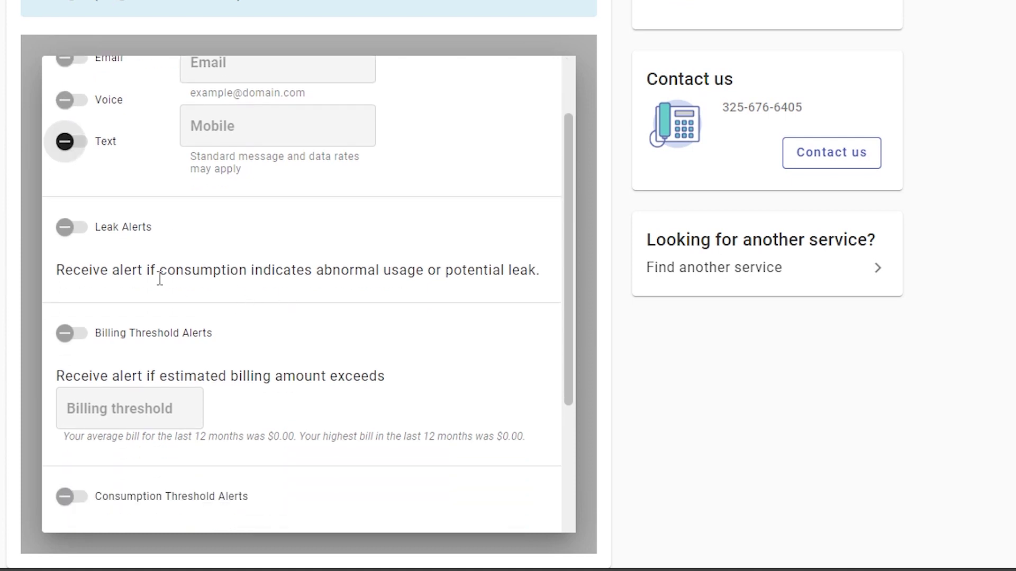
{"action": "left_click", "coordinate": [65, 229]}
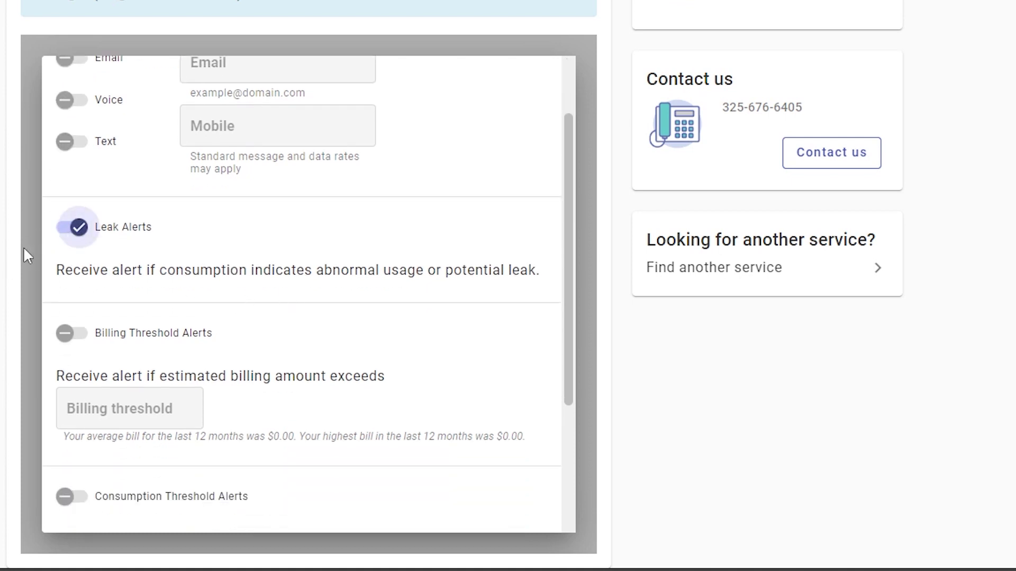
{"action": "left_click", "coordinate": [73, 231]}
{"action": "scroll", "coordinate": [471, 299], "scroll_direction": "down", "scroll_amount": 3}
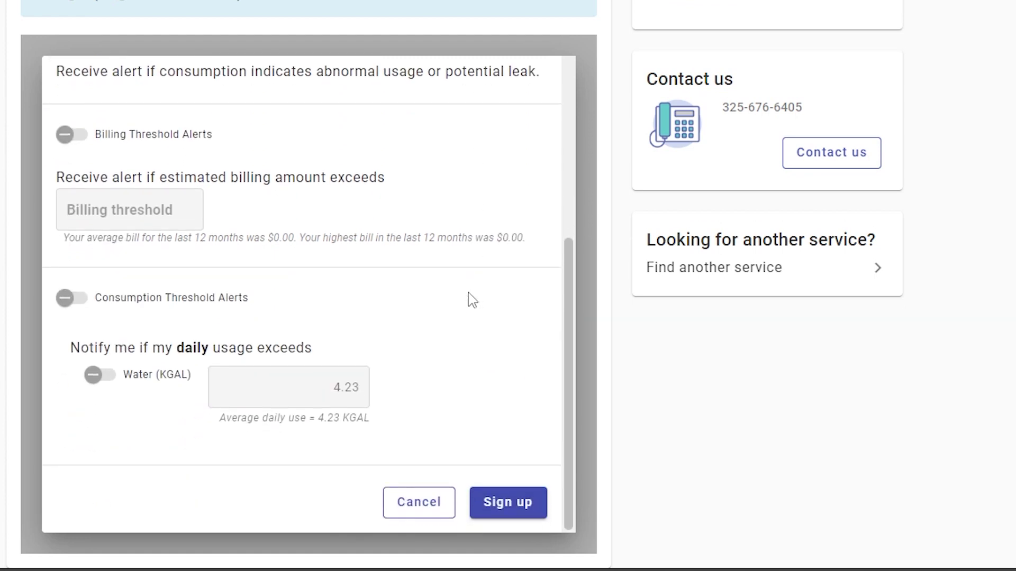
Try the billing threshold alert toggle and amount field, then switch it back off
{"action": "left_click", "coordinate": [79, 147]}
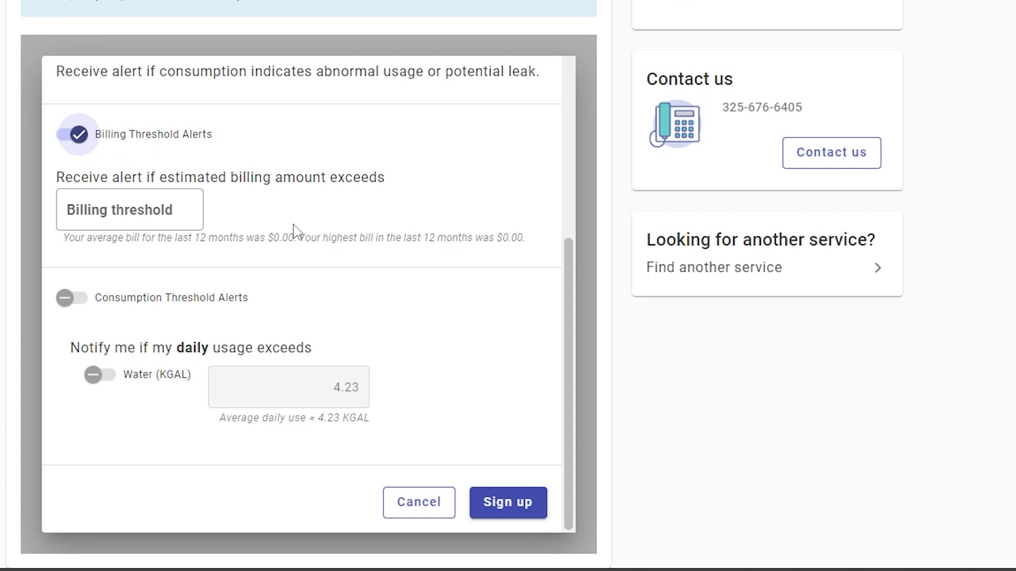
{"action": "left_click", "coordinate": [181, 214]}
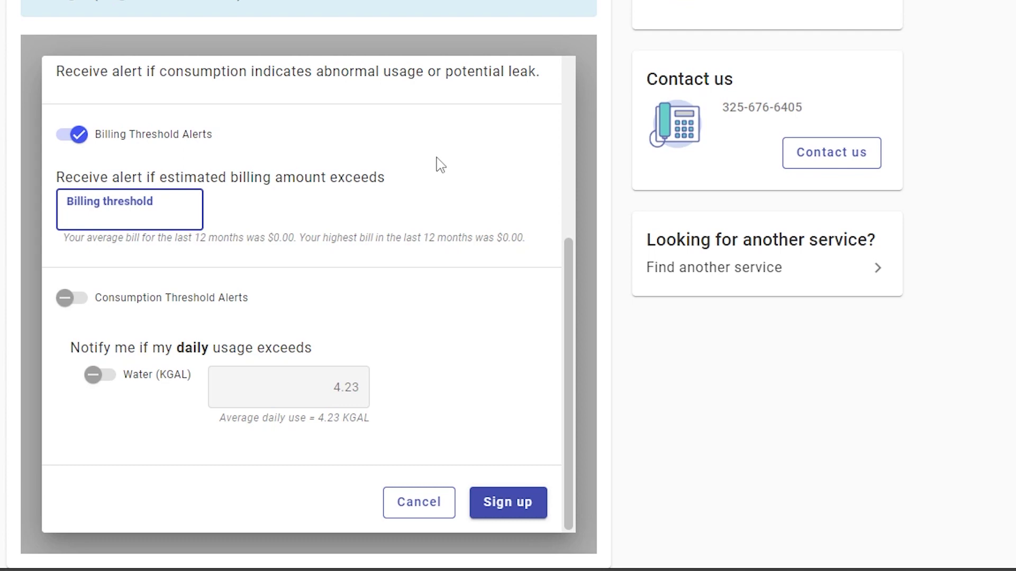
{"action": "type", "text": "0.00"}
{"action": "left_click", "coordinate": [72, 134]}
{"action": "scroll", "coordinate": [177, 224], "scroll_direction": "down", "scroll_amount": 1}
Turn on Consumption Threshold Alerts for Water (KGAL), ready for the 4.00 daily limit
{"action": "left_click", "coordinate": [68, 223]}
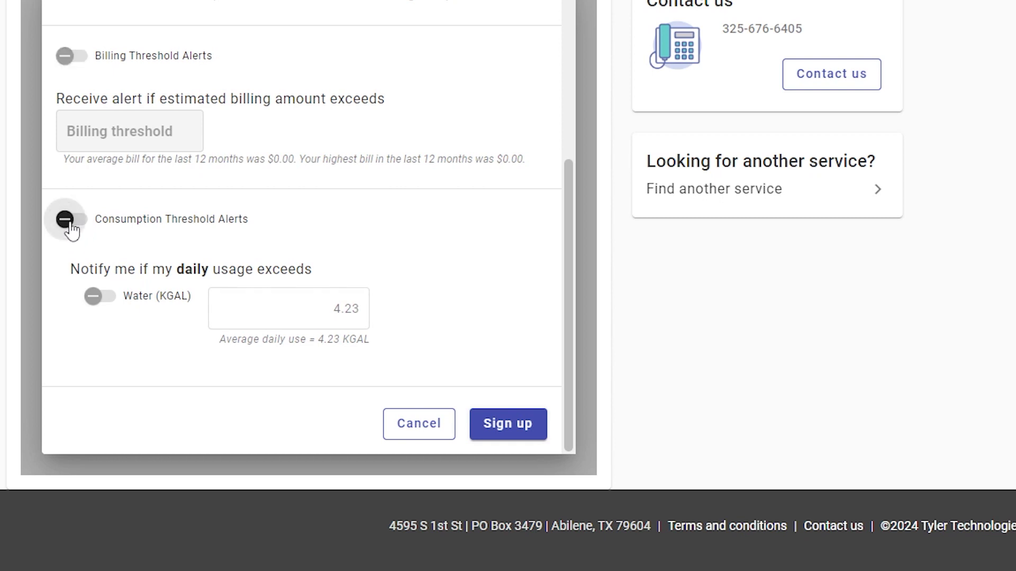
{"action": "left_click", "coordinate": [329, 304]}
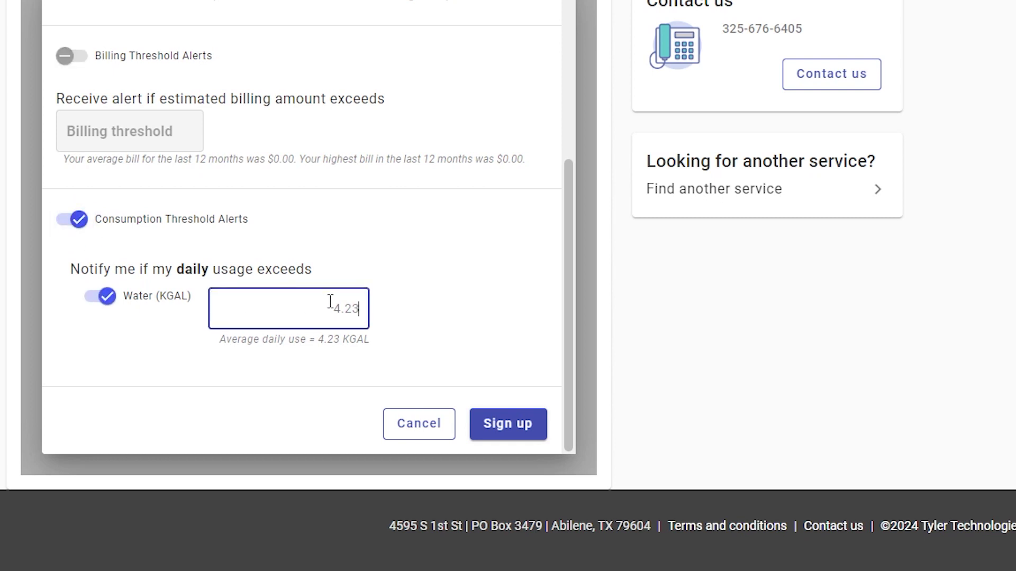
{"action": "type", "text": "4.8"}
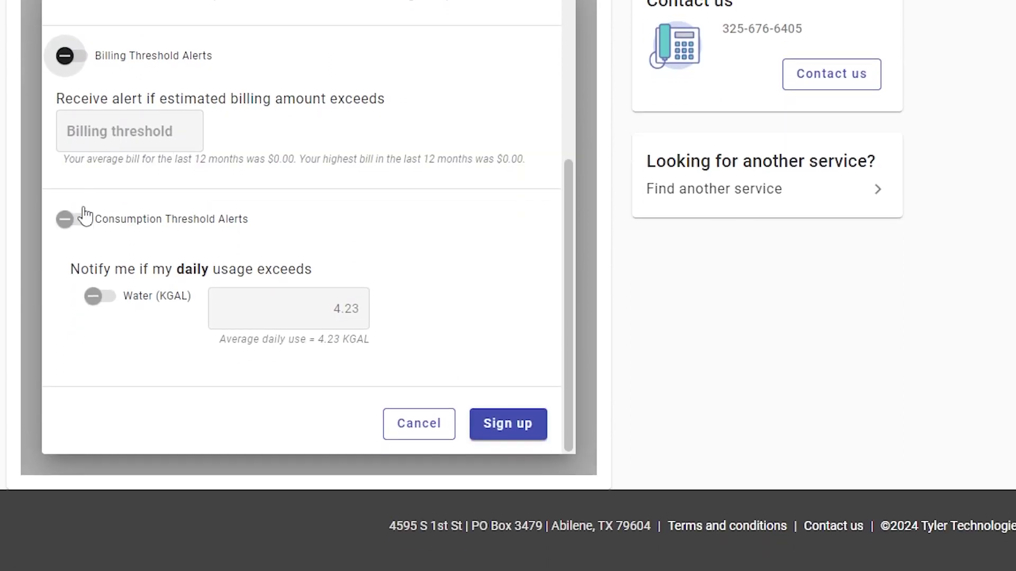
{"action": "left_click", "coordinate": [71, 227]}
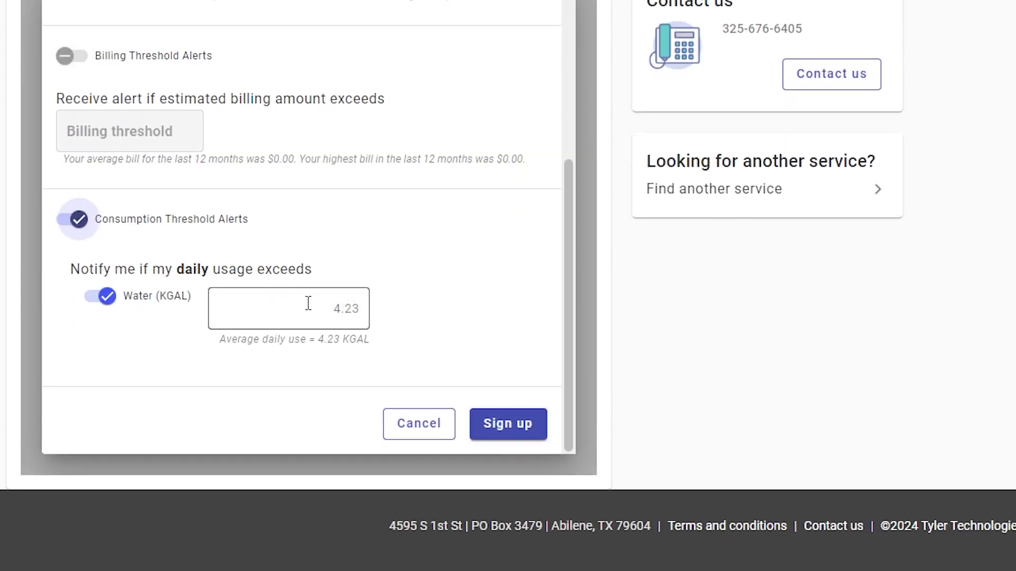
{"action": "left_click", "coordinate": [326, 302]}
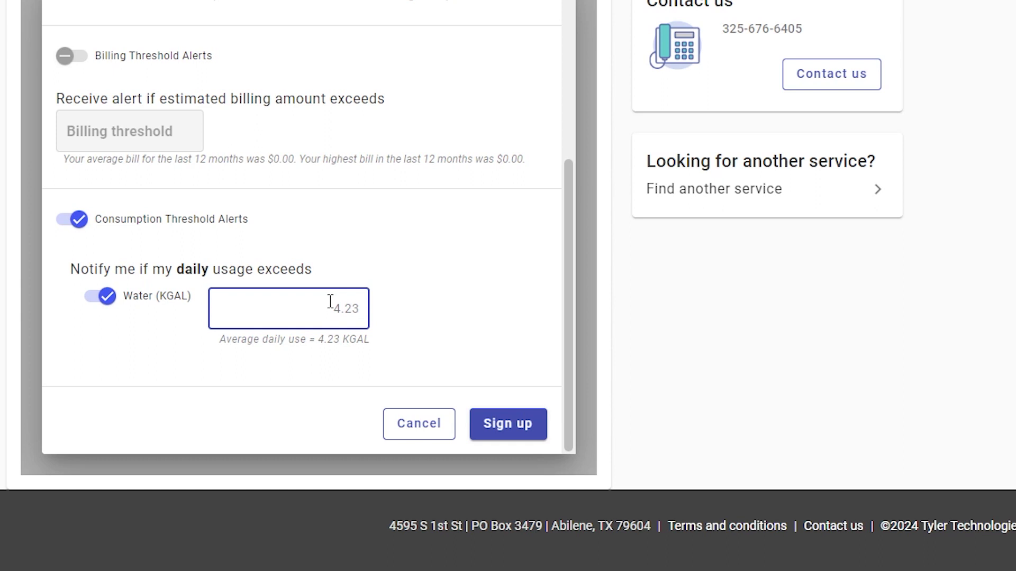
{"action": "type", "text": "4.00"}
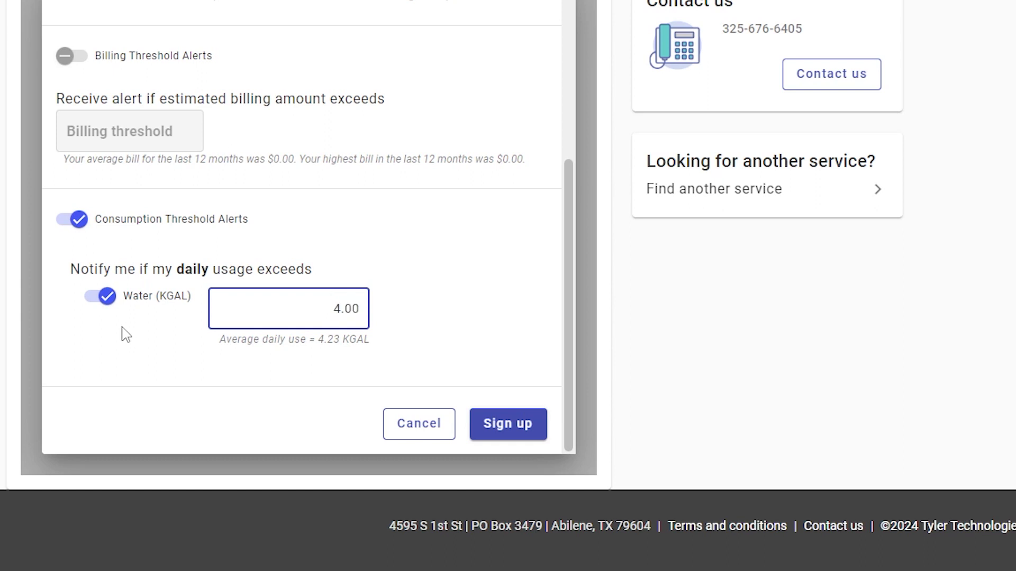